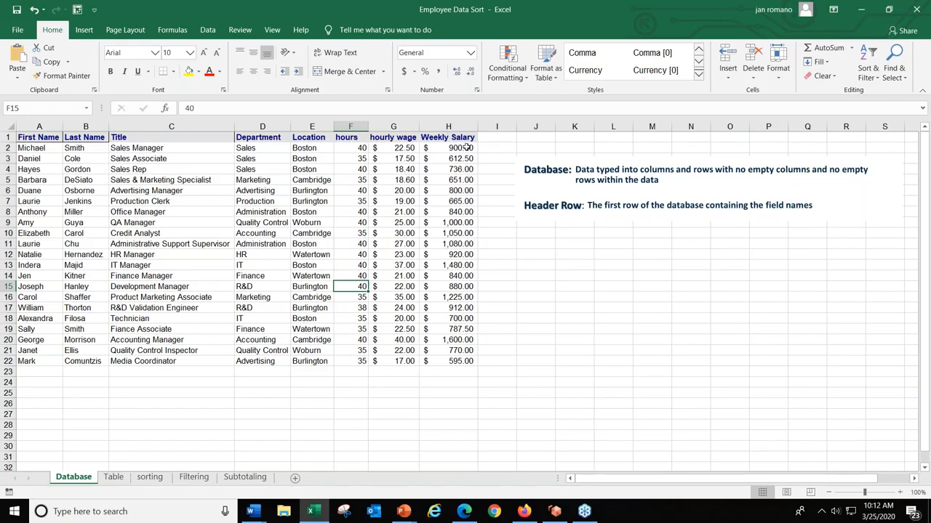
- Examine the first record's Weekly Salary formula and the hours and hourly wage cells it uses
left_click(468, 148)
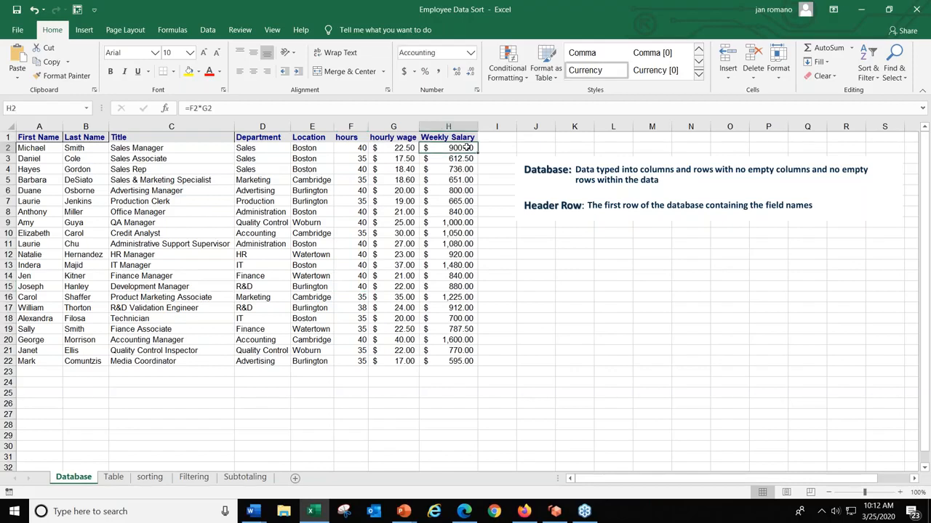
left_click(351, 148)
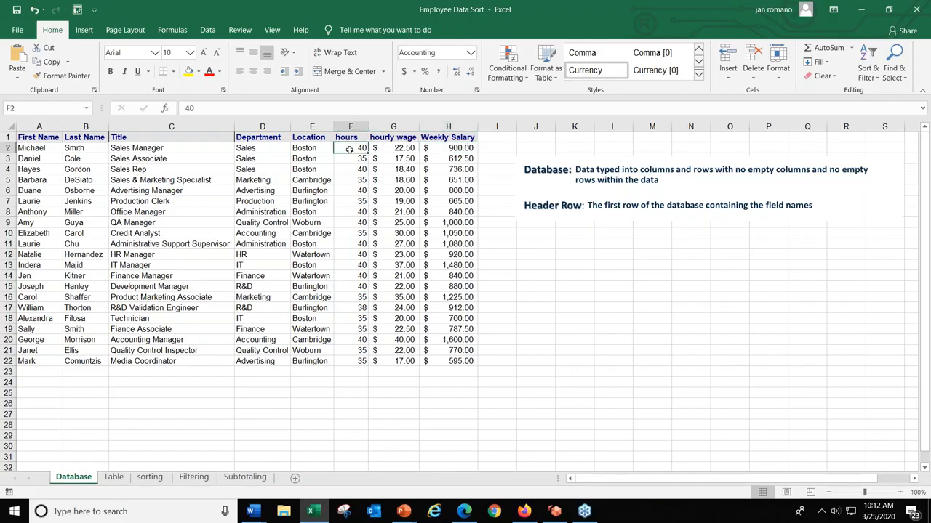
left_click(394, 148)
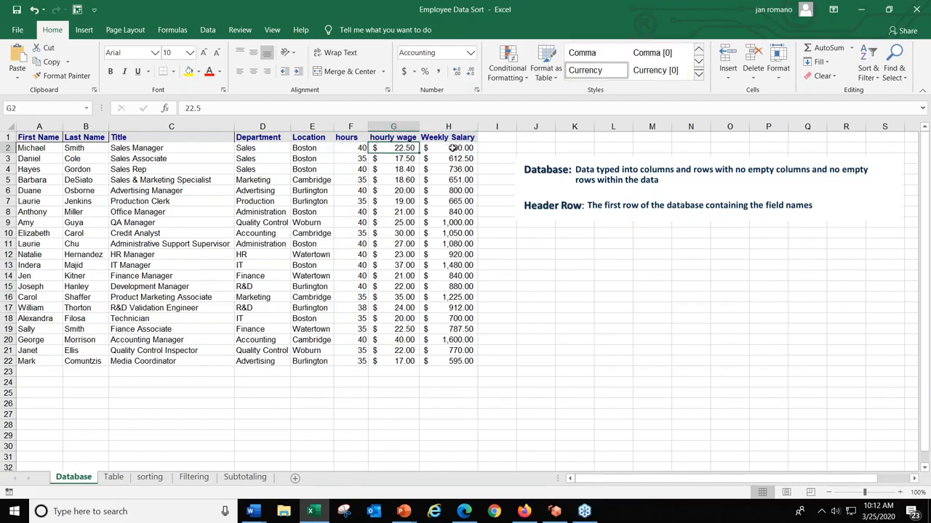
left_click(451, 148)
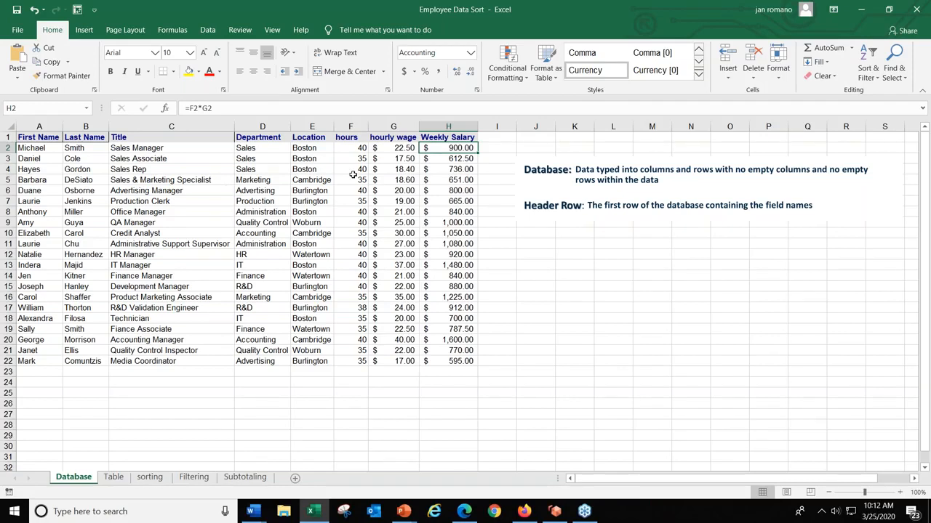
key("ctrl")
key("ctrl")
key("ctrl")
key("ctrl")
key("ctrl")
- Review the header row's field names, from First Name across to Weekly Salary
left_click_drag(32, 137, 444, 139)
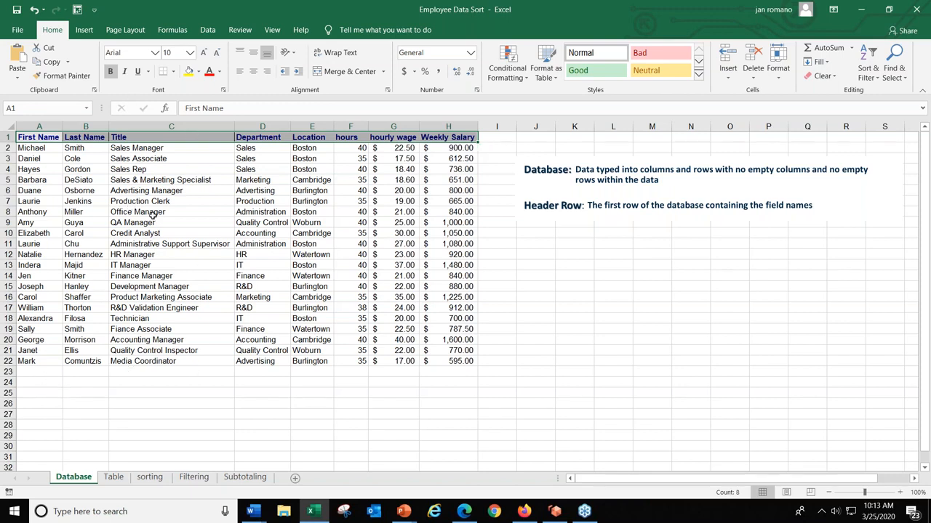
left_click(33, 139)
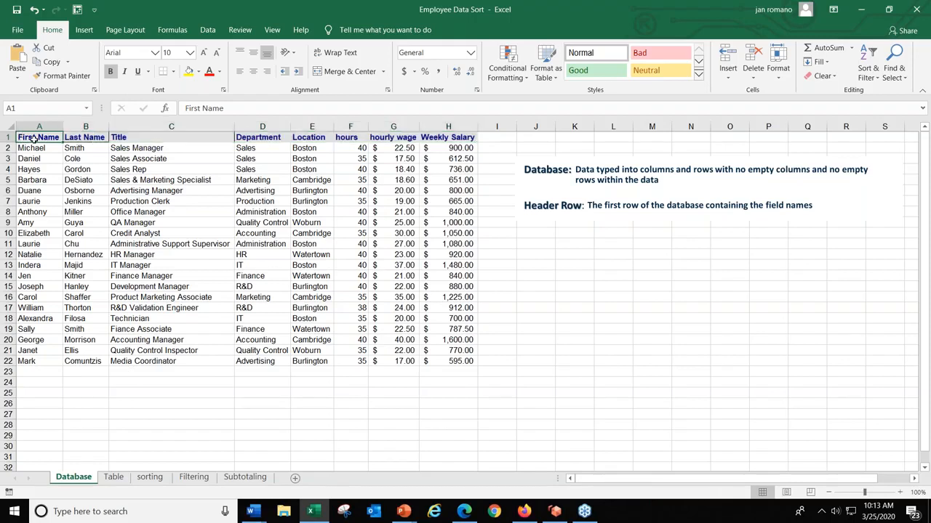
left_click(83, 139)
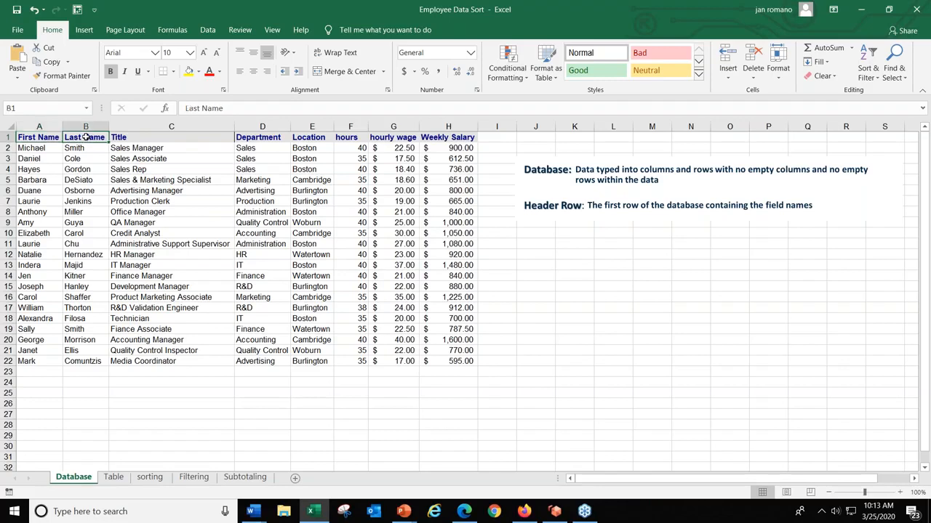
left_click(155, 141)
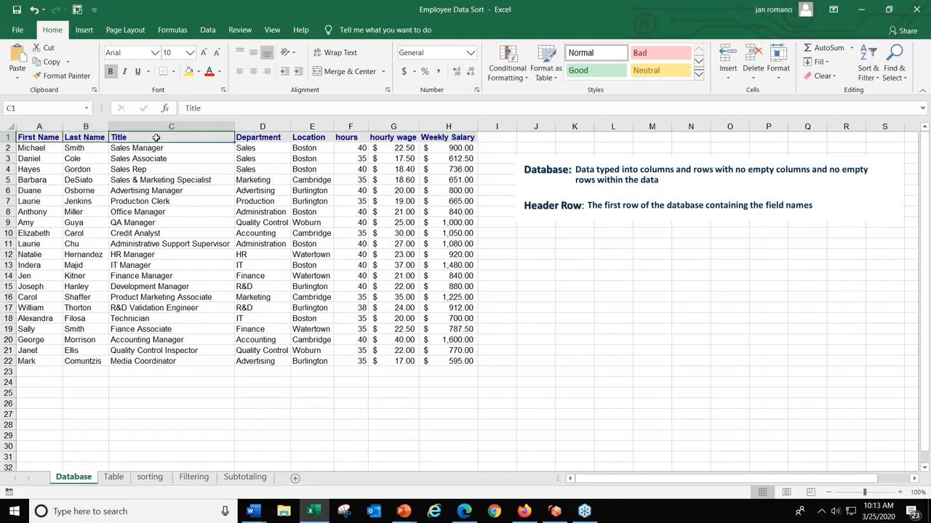
left_click(256, 139)
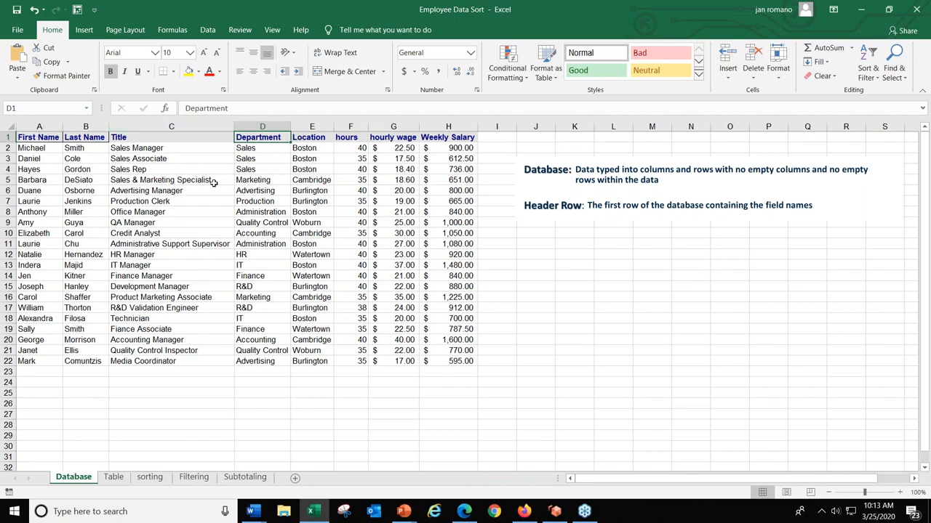
left_click_drag(27, 138, 484, 149)
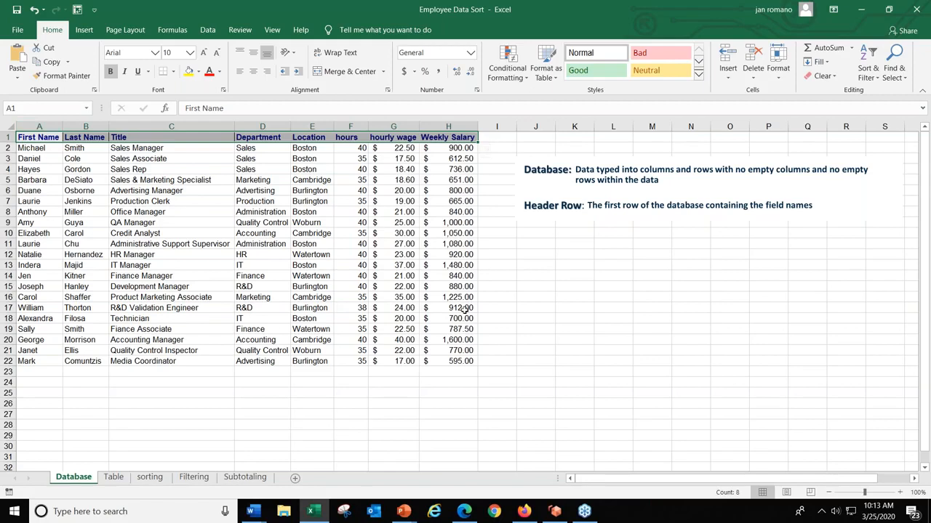
- Inspect the end of the database at the last record and the first empty row below it
left_click(460, 362)
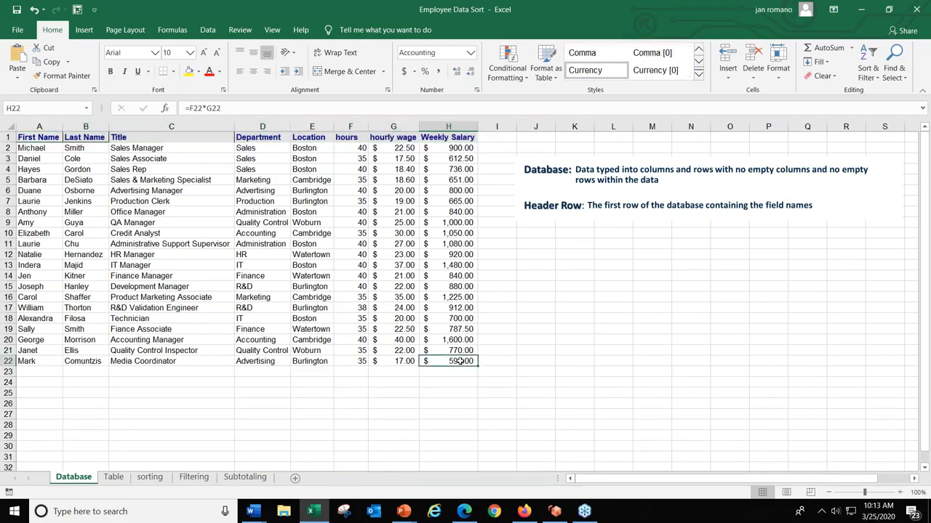
left_click(320, 243)
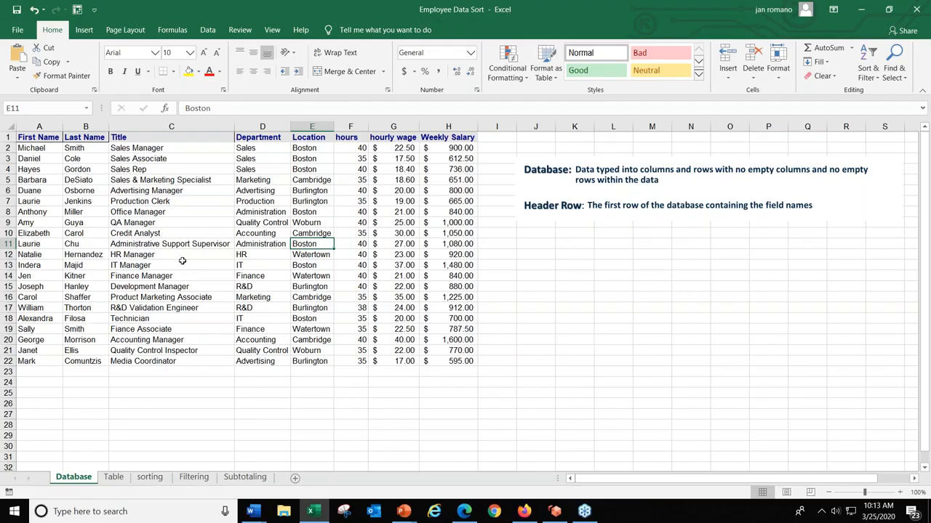
left_click(38, 371)
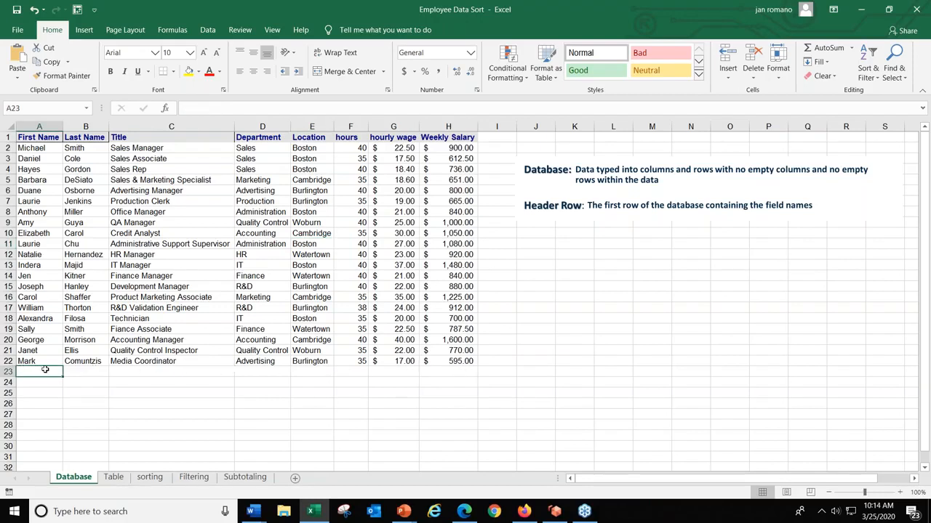
left_click(115, 255)
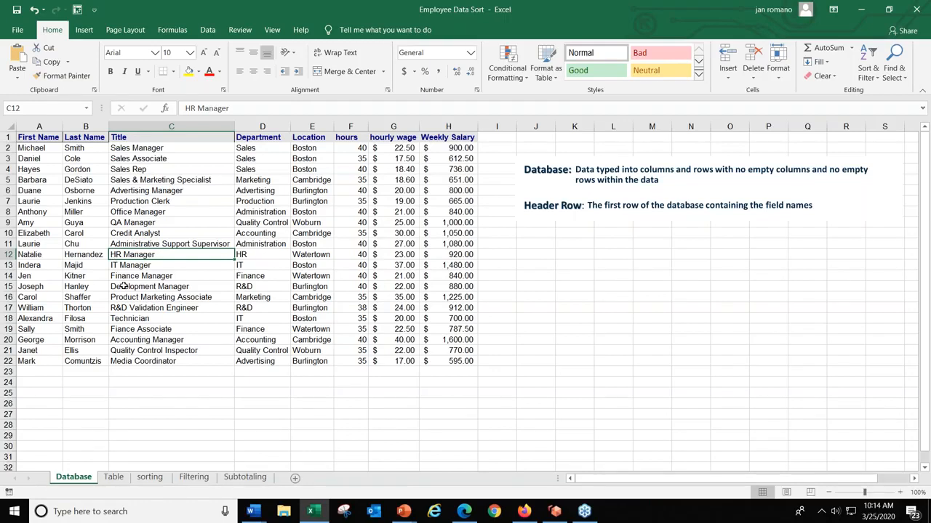
- On the Table sheet, convert the data range A1:H22 into a table with headers and compare it with the Database sheet
left_click(113, 478)
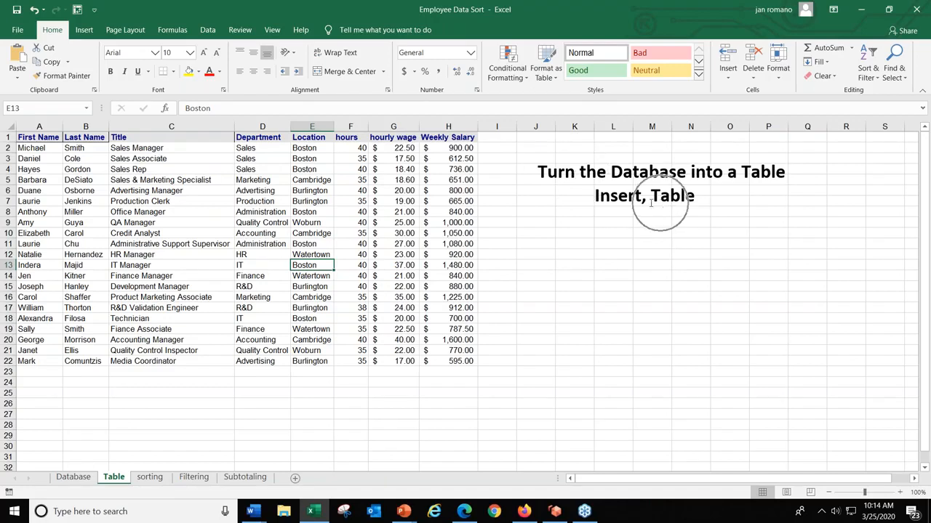
left_click(87, 29)
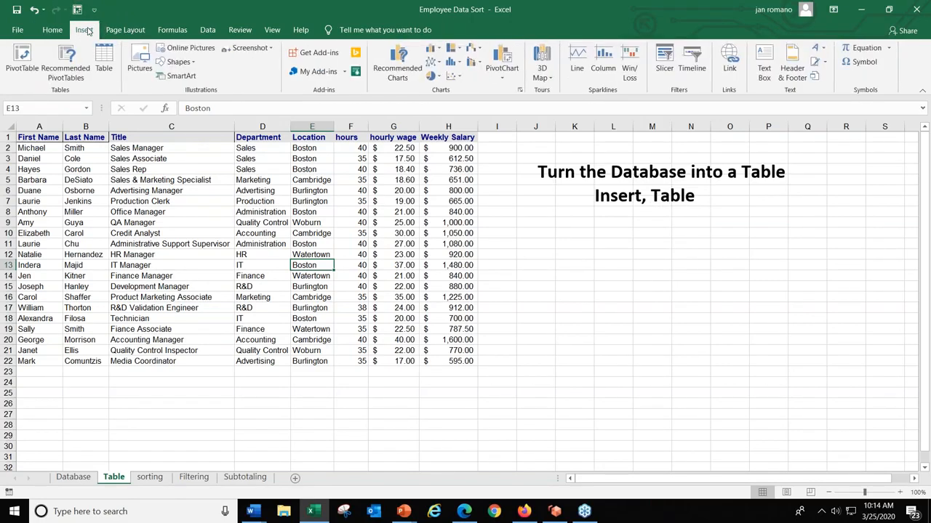
left_click(104, 66)
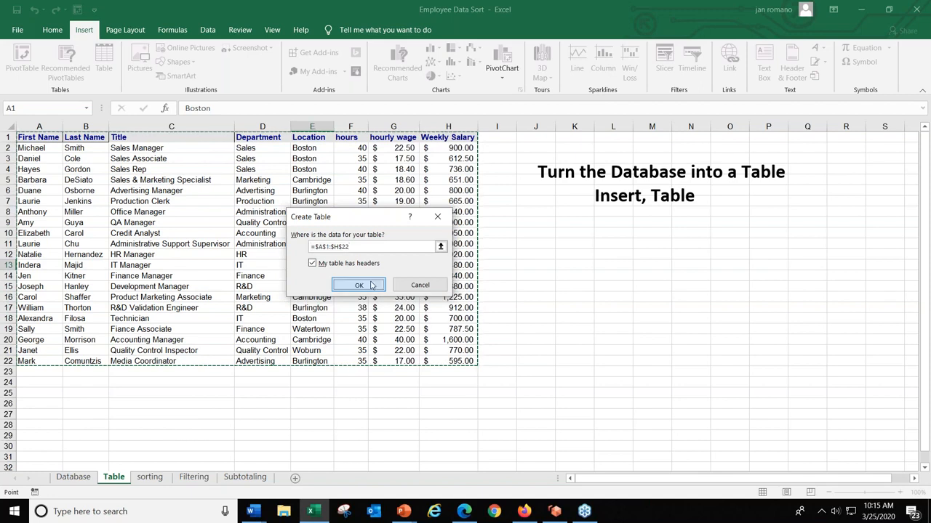
left_click(370, 285)
left_click(378, 245)
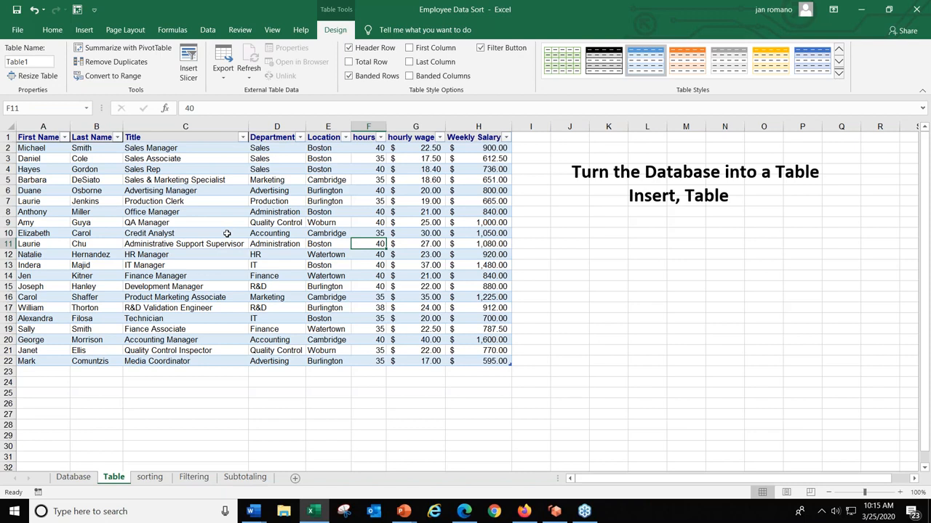
left_click(73, 477)
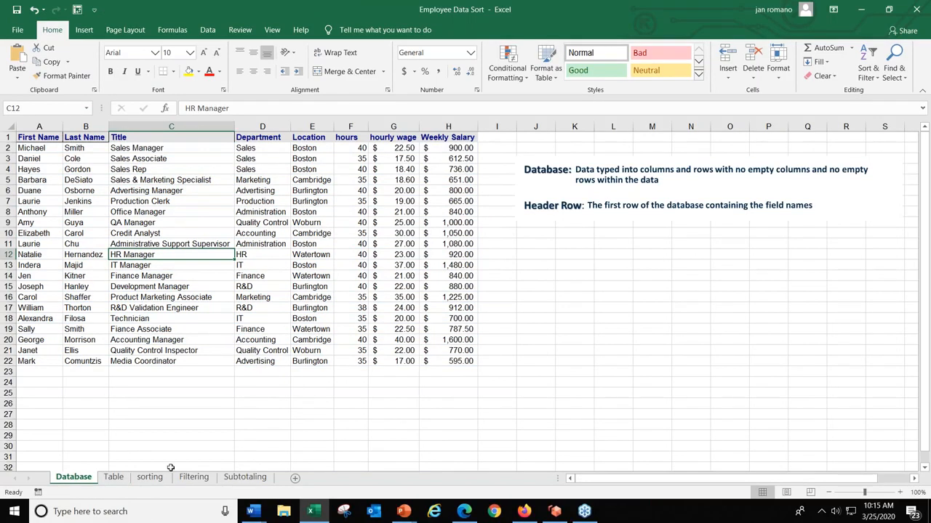
left_click(114, 477)
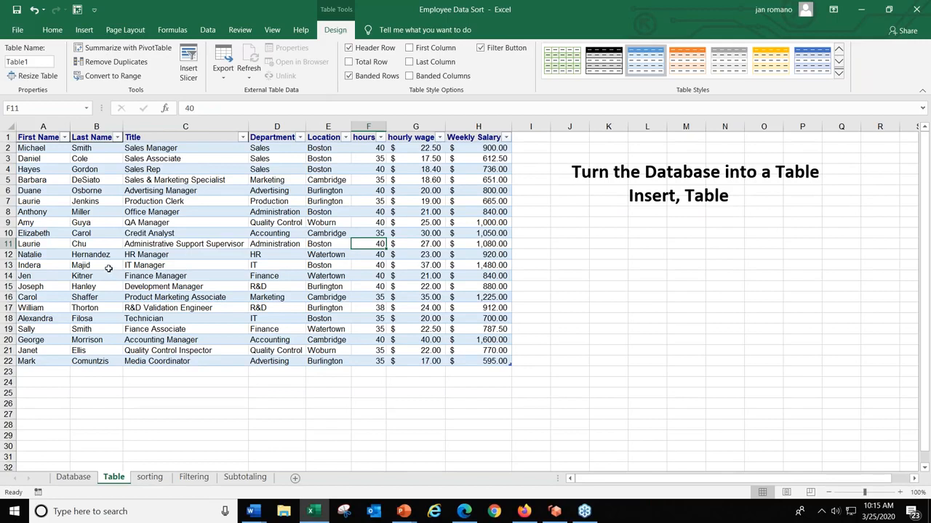
- Start a new record in row 23, directly below the table, with the employee's first and last name
left_click(38, 372)
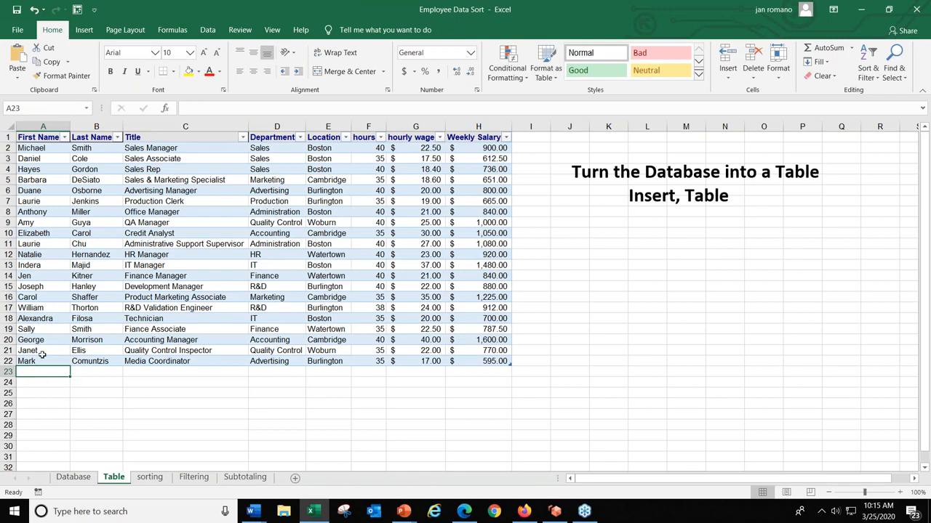
type("Mark")
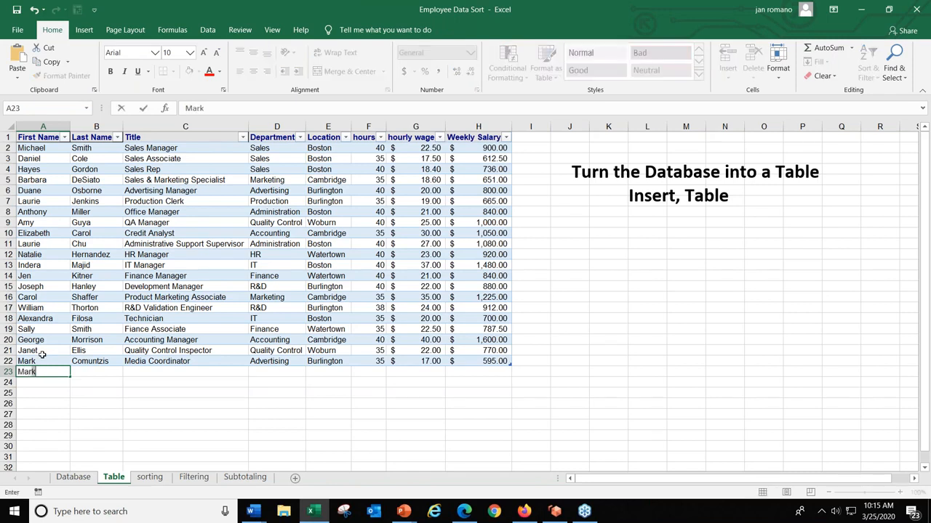
key("BackSpace")
type("y")
key("Tab")
type("Smith")
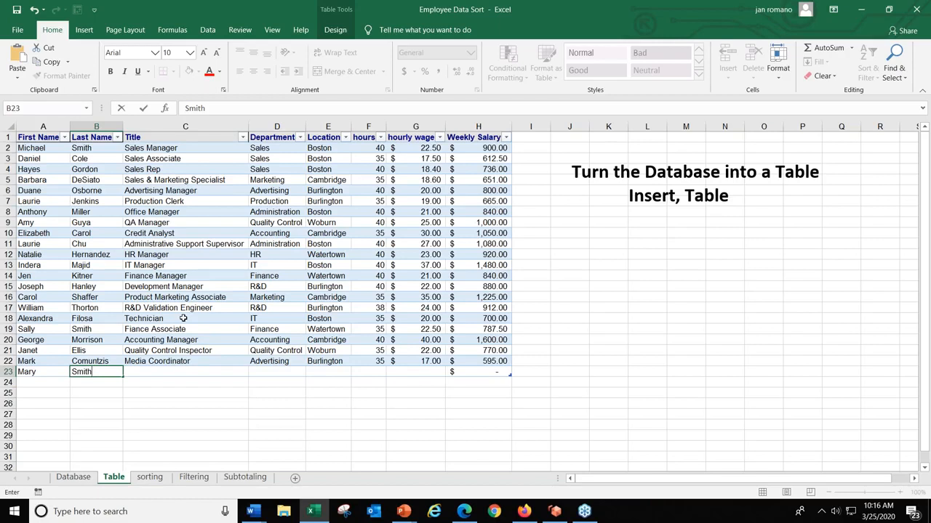
key("Tab")
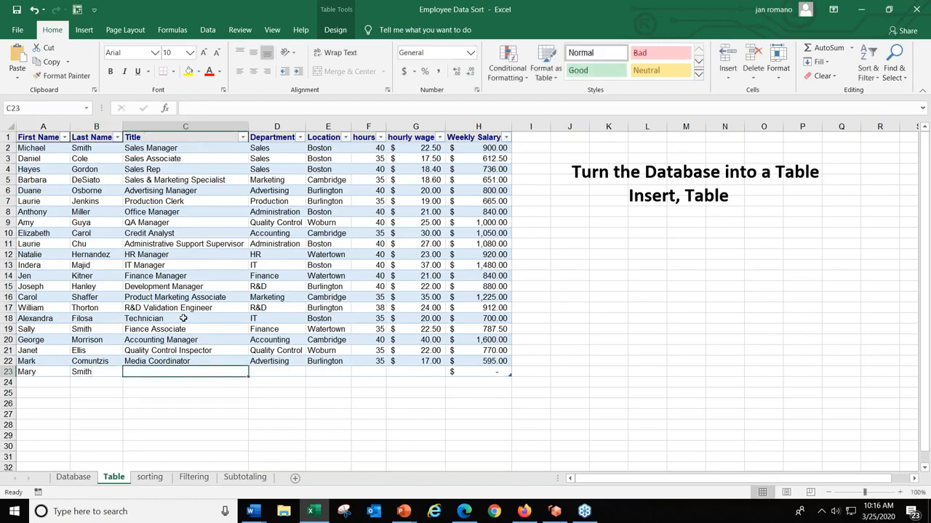
- Fill in the new record's title as Trainer, department as Training and location as Boston
type("Train")
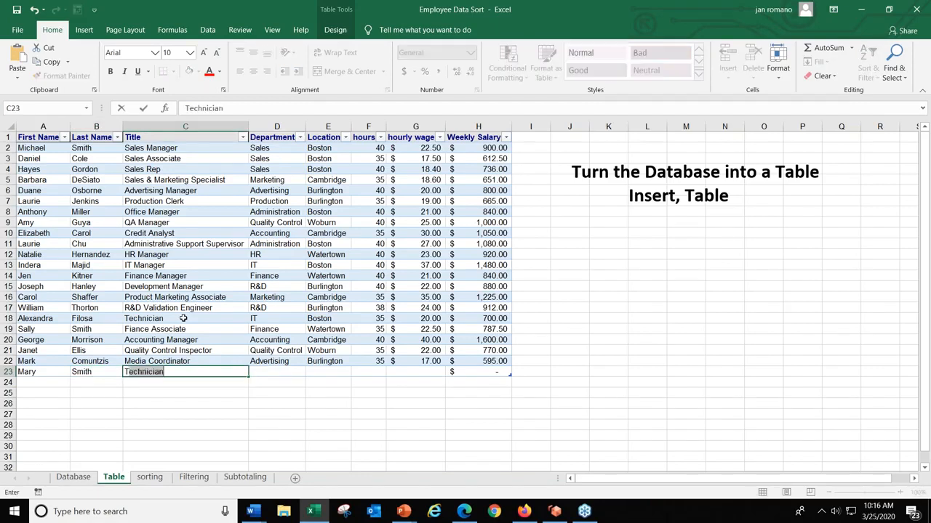
type("er")
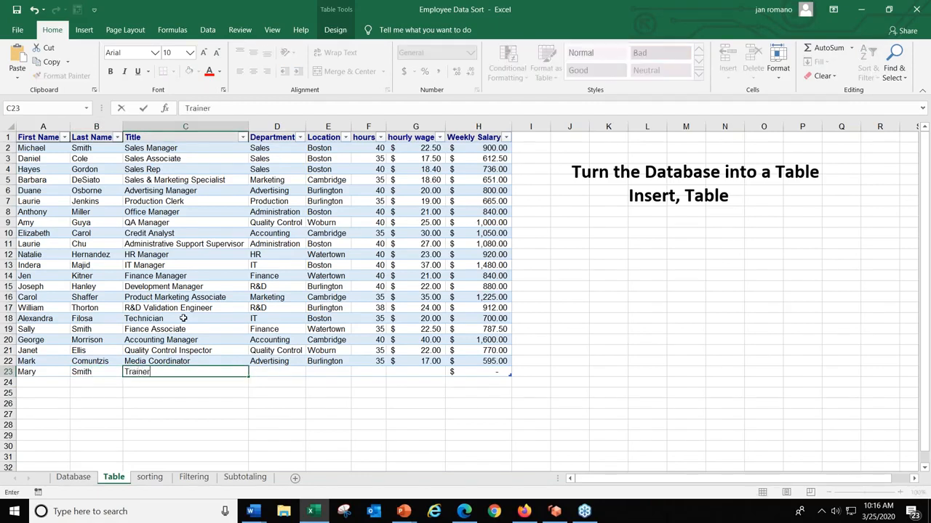
key("Tab")
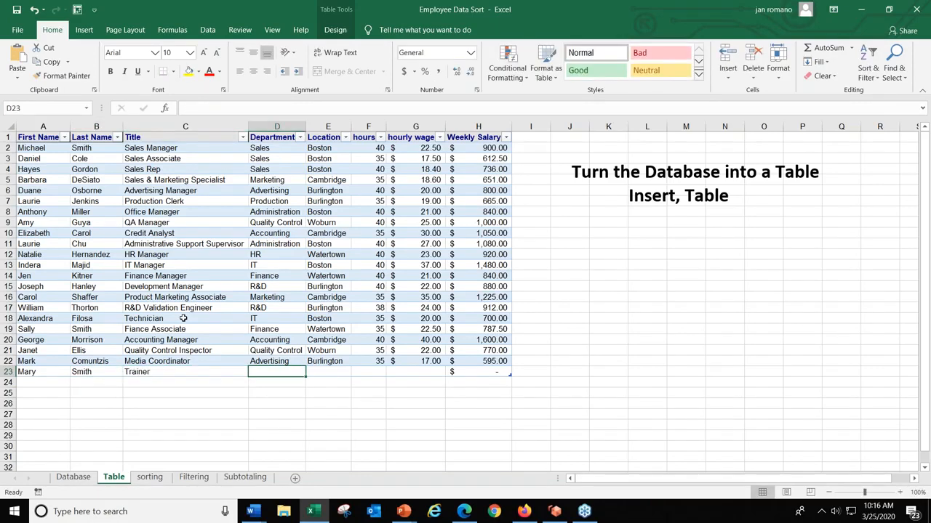
type("Training")
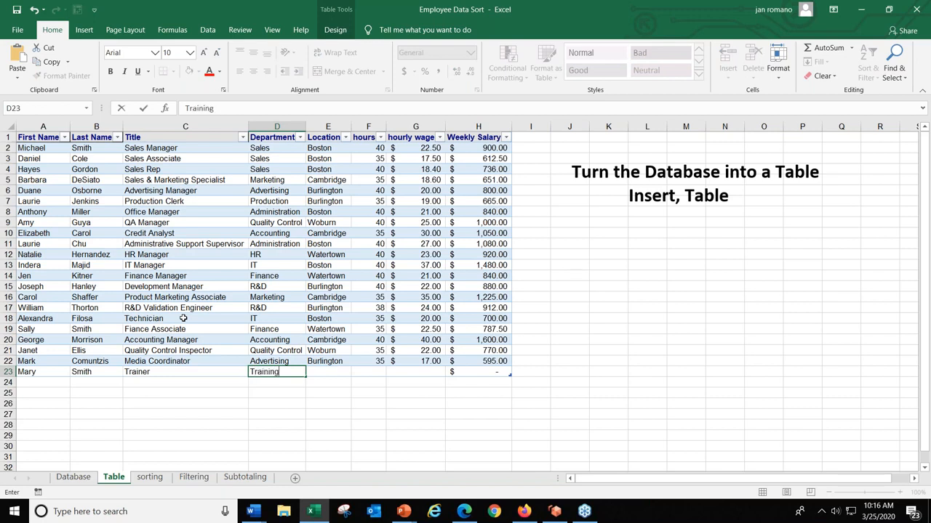
key("Tab")
type("Boston")
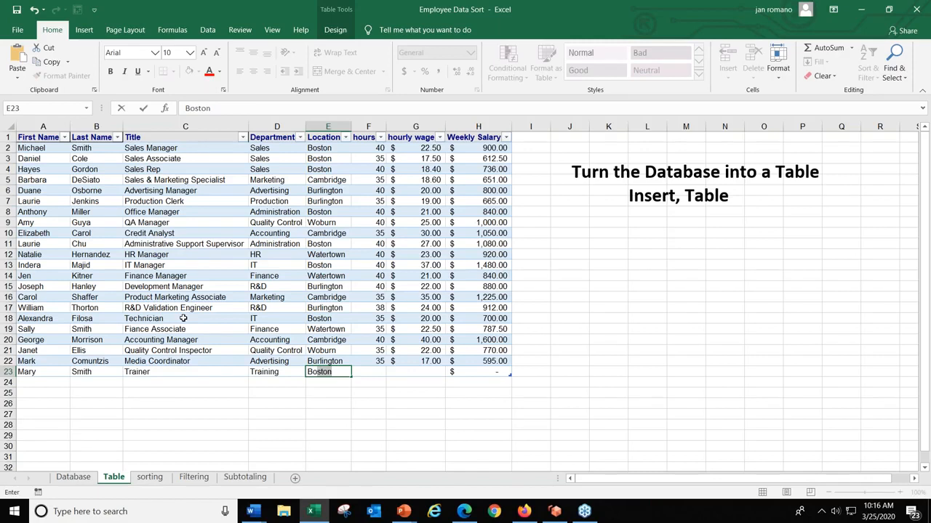
key("Tab")
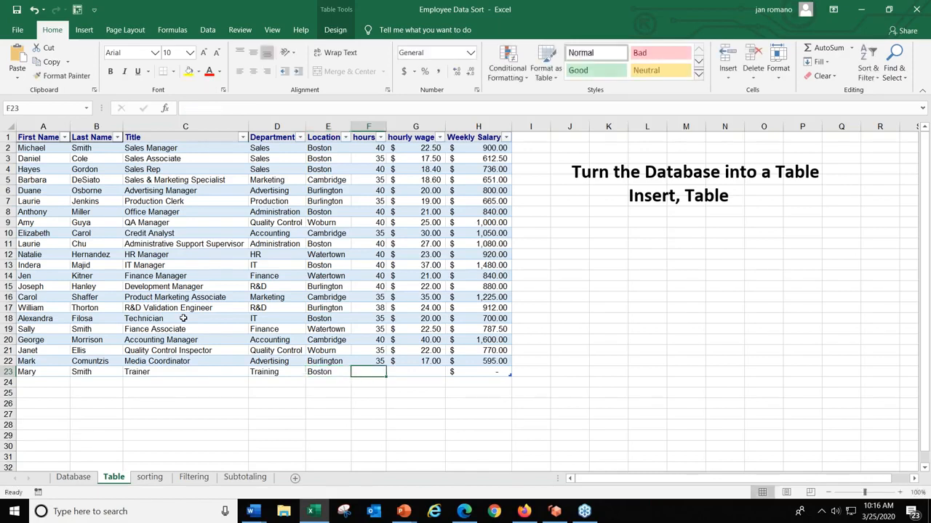
- Complete the new record in row 23 with 40 hours and an hourly wage of 25
type("40")
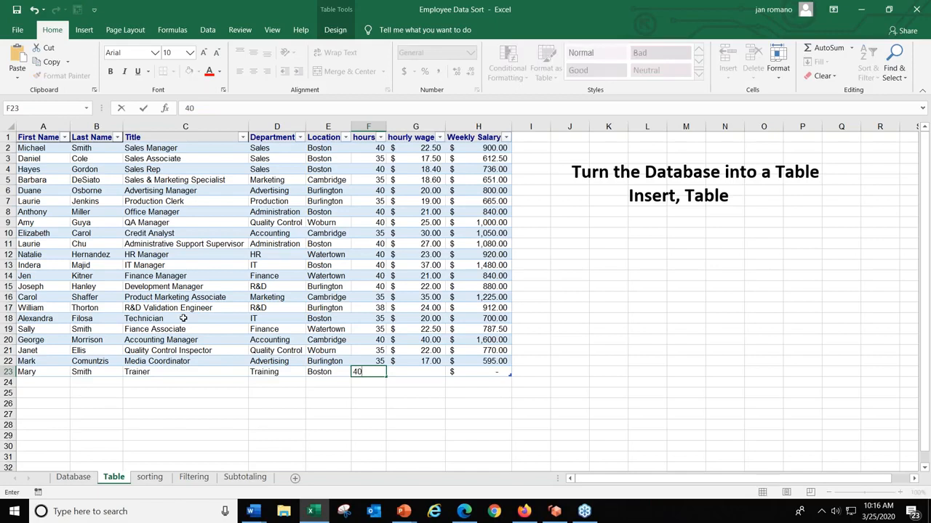
key("Tab")
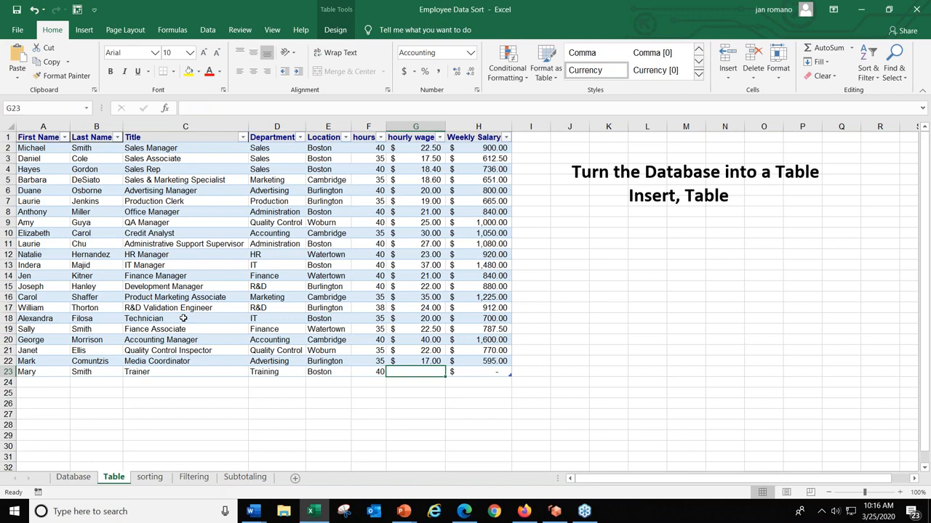
type("25")
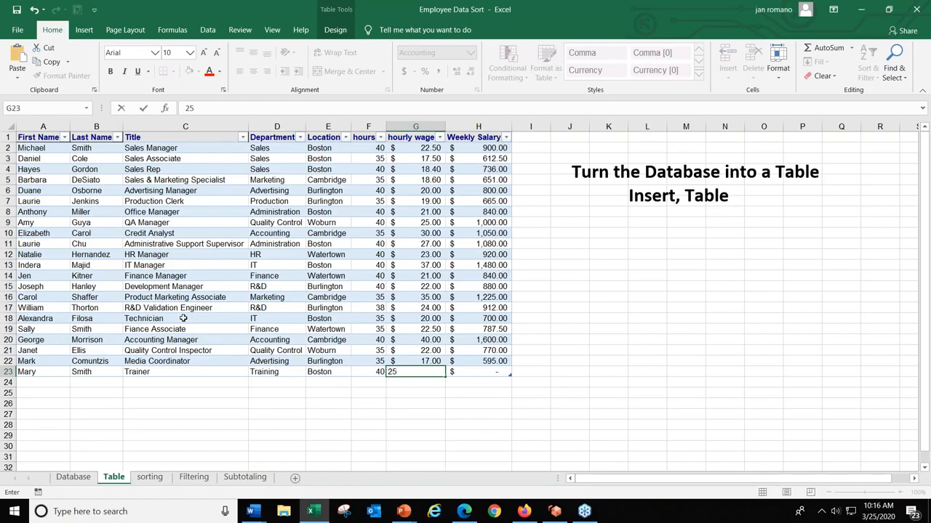
key("Return")
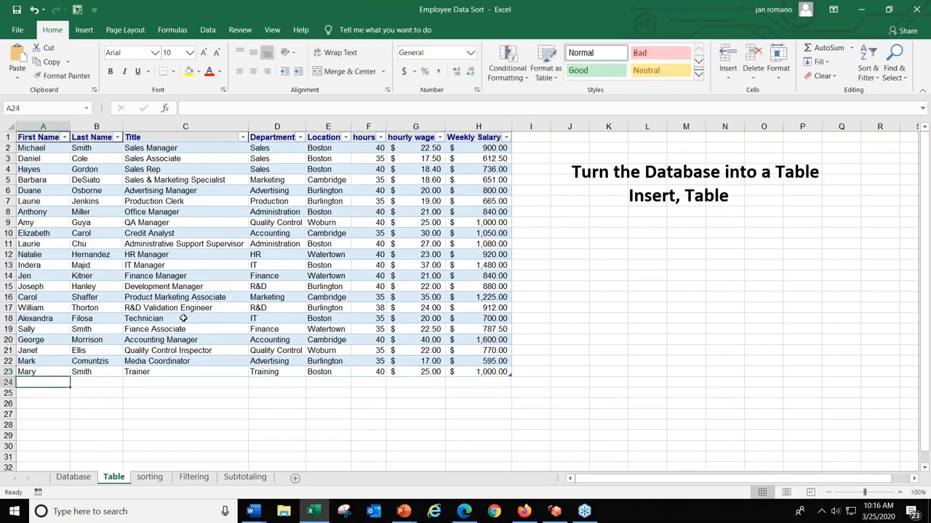
- Check the Weekly Salary formulas in rows 22 and 23 without changing them, and return to the Database sheet
left_click(478, 373)
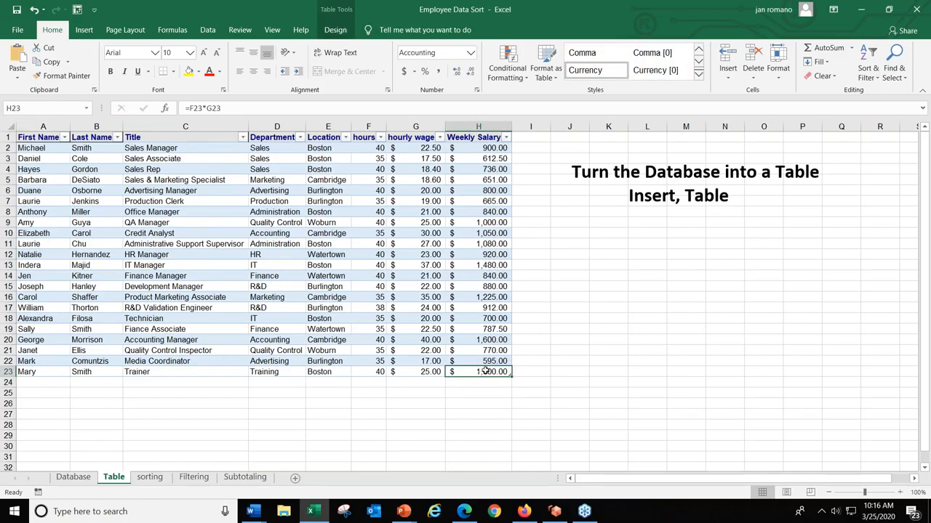
left_click(491, 362)
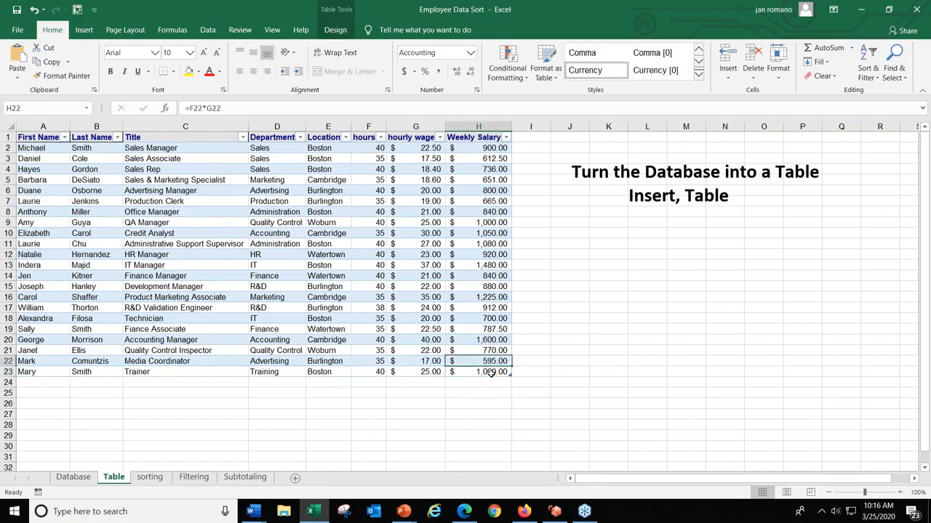
double_click(491, 372)
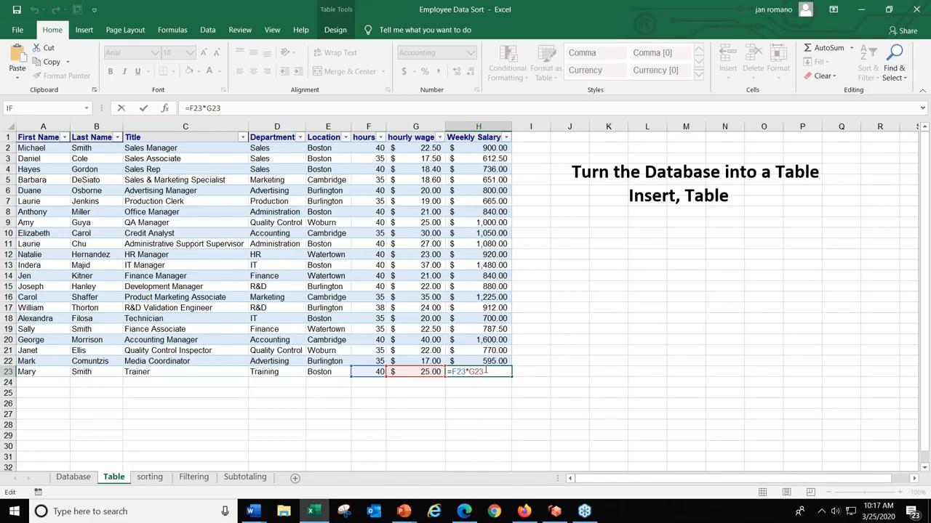
key("Escape")
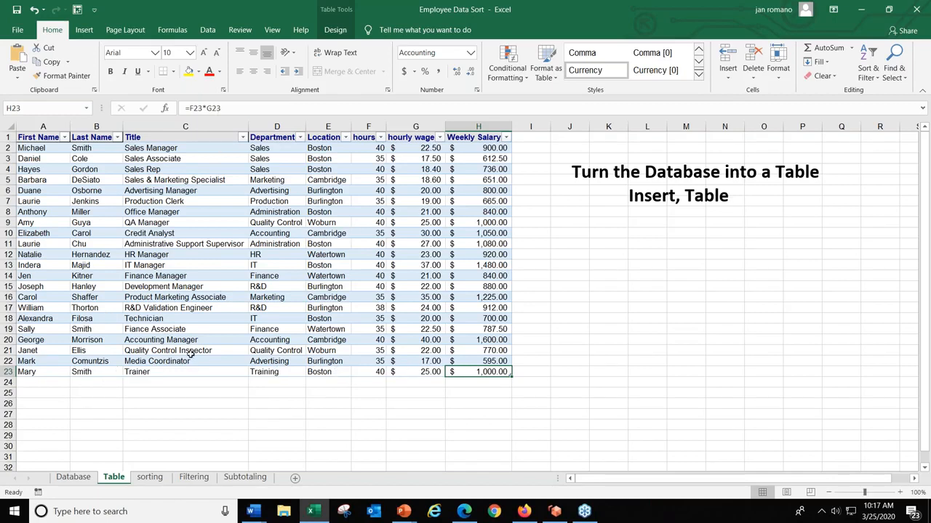
left_click(82, 477)
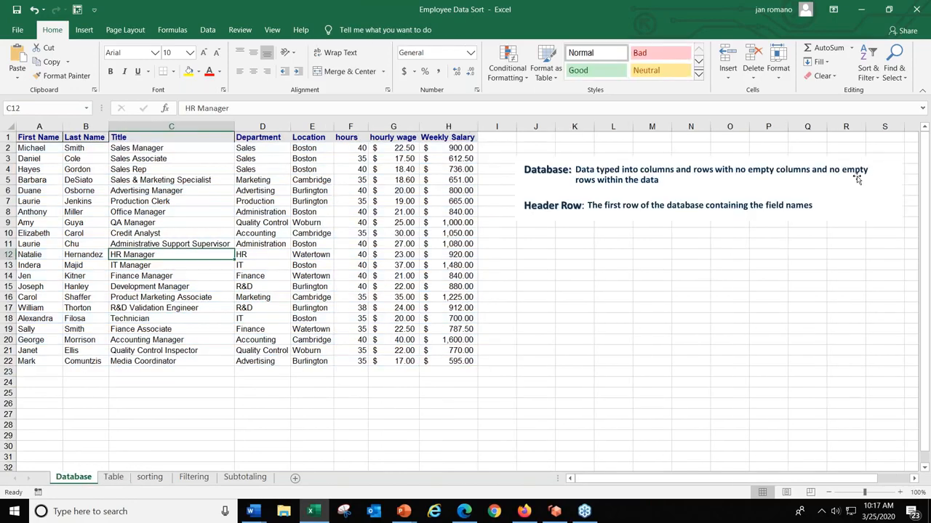
left_click(920, 74)
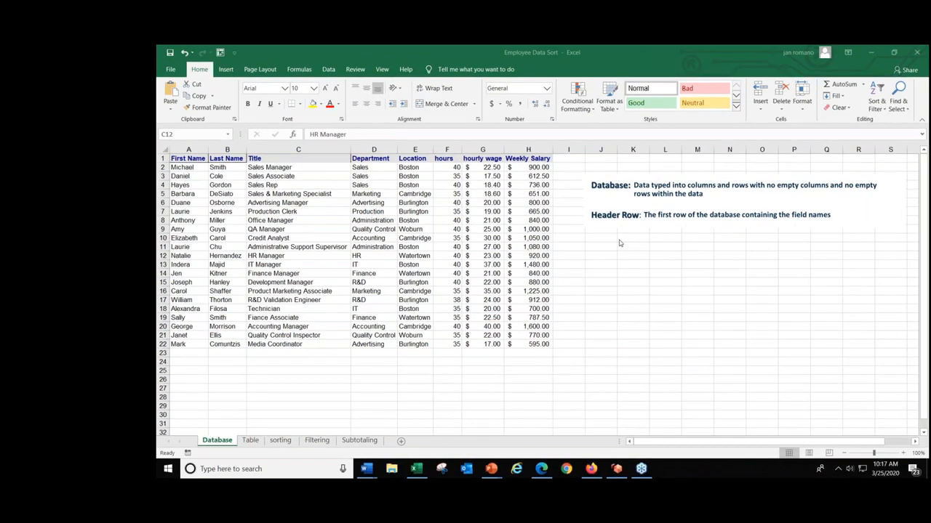